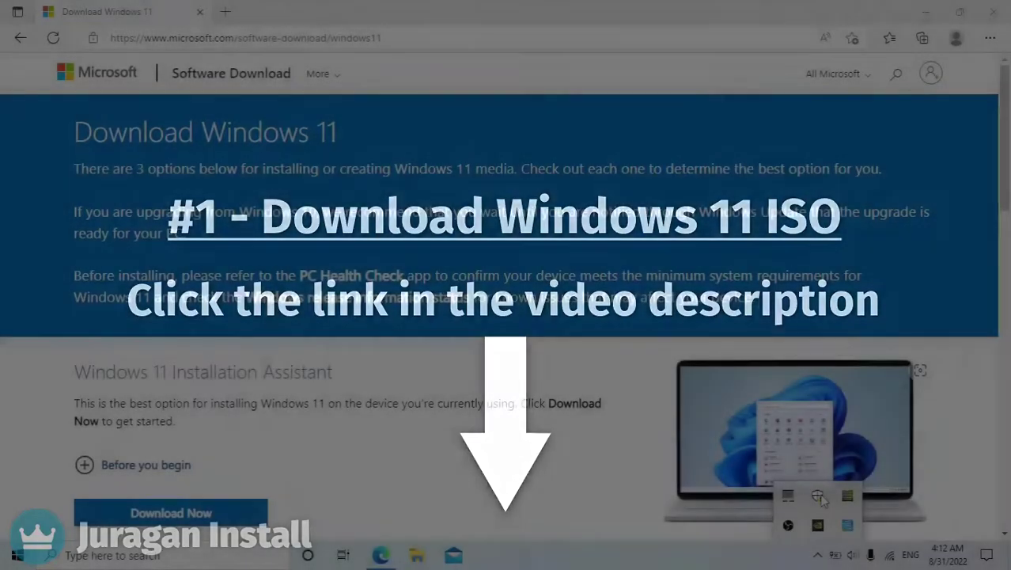
- Select Windows 11 (multi-edition ISO) as the disk image on the Windows 11 page and request its download
{"action": "left_click", "coordinate": [493, 327]}
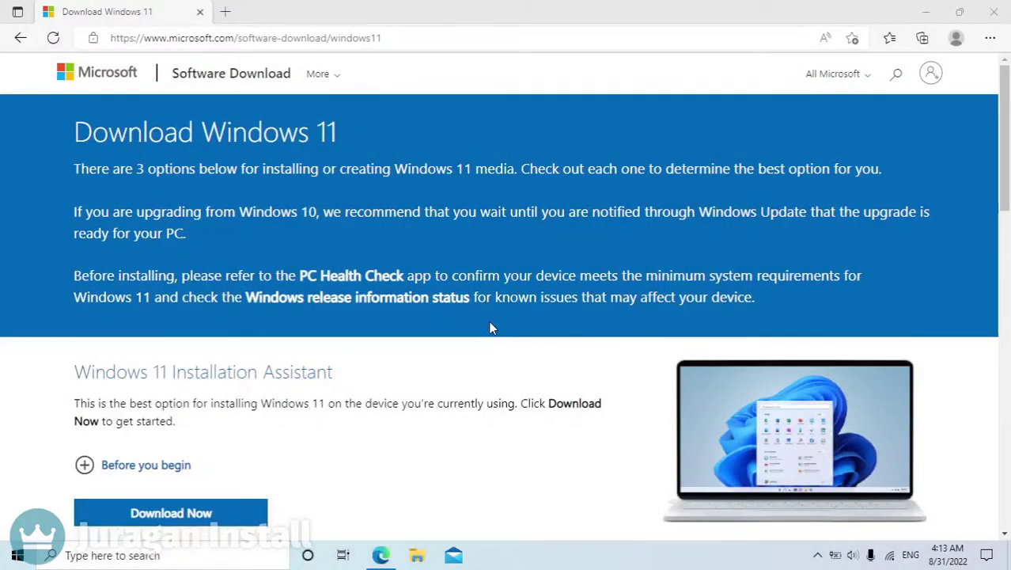
{"action": "scroll", "coordinate": [323, 322], "scroll_direction": "down", "scroll_amount": 2}
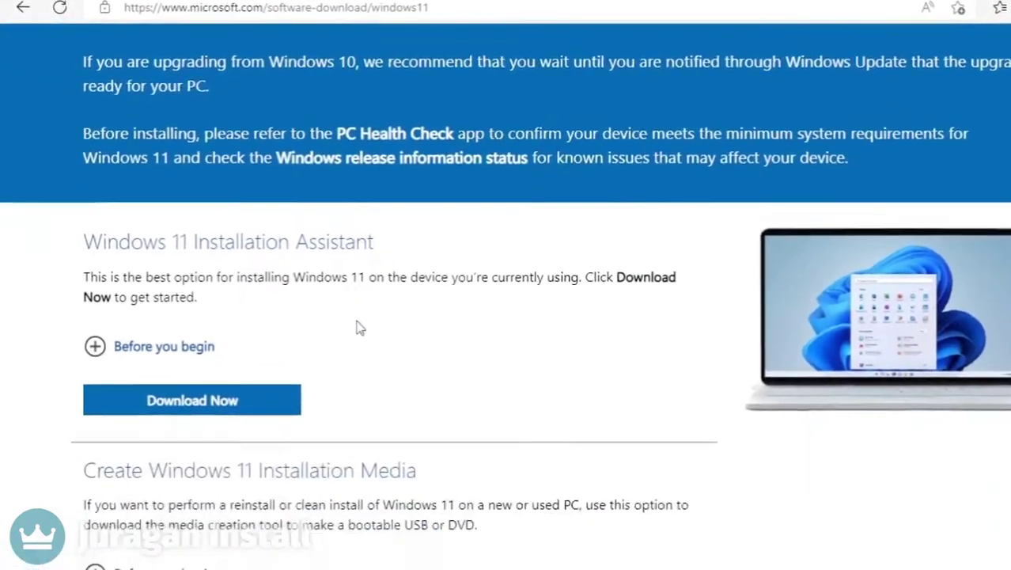
{"action": "scroll", "coordinate": [360, 326], "scroll_direction": "down", "scroll_amount": 6}
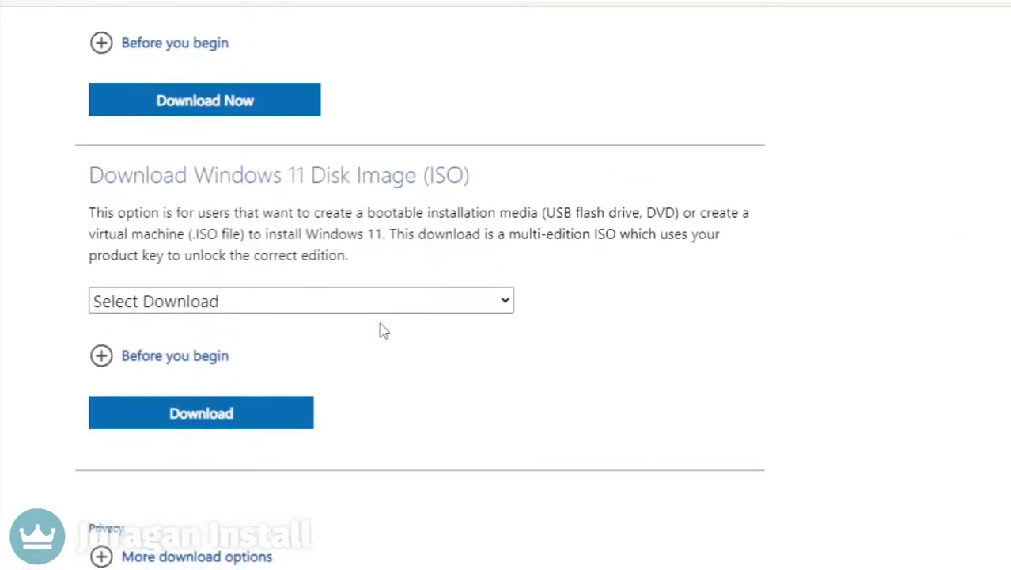
{"action": "left_click", "coordinate": [215, 302]}
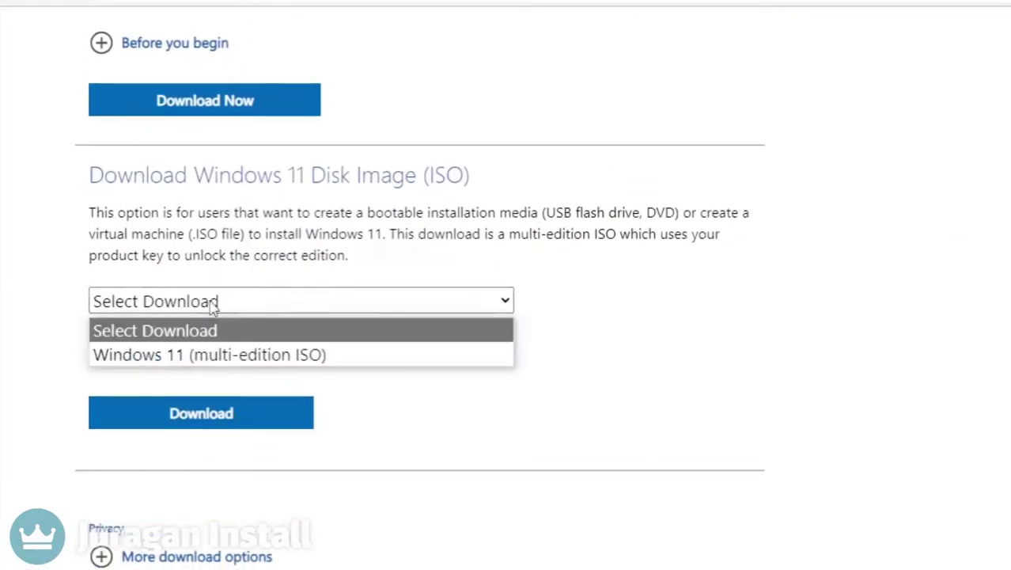
{"action": "left_click", "coordinate": [320, 360]}
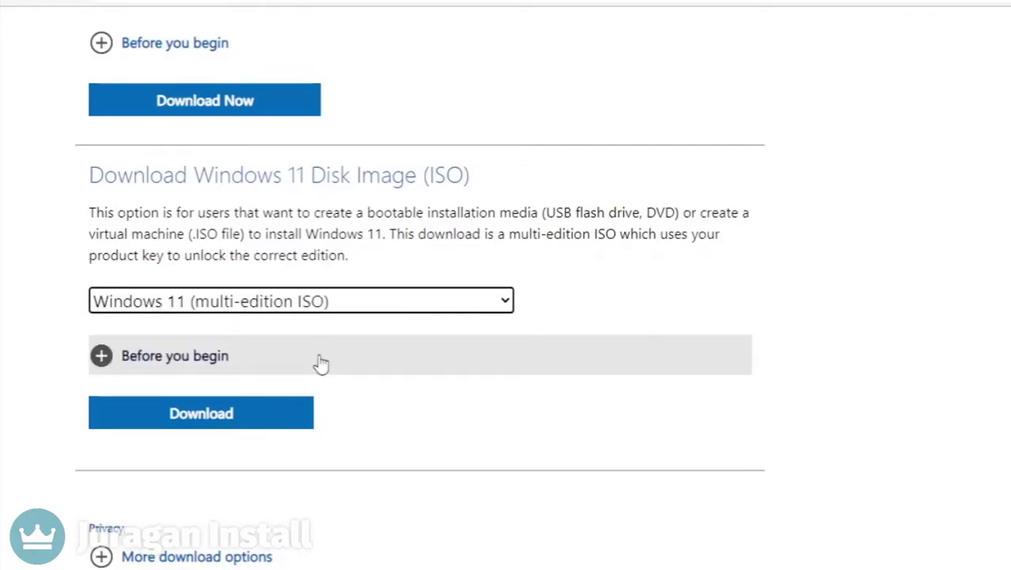
{"action": "left_click", "coordinate": [223, 420]}
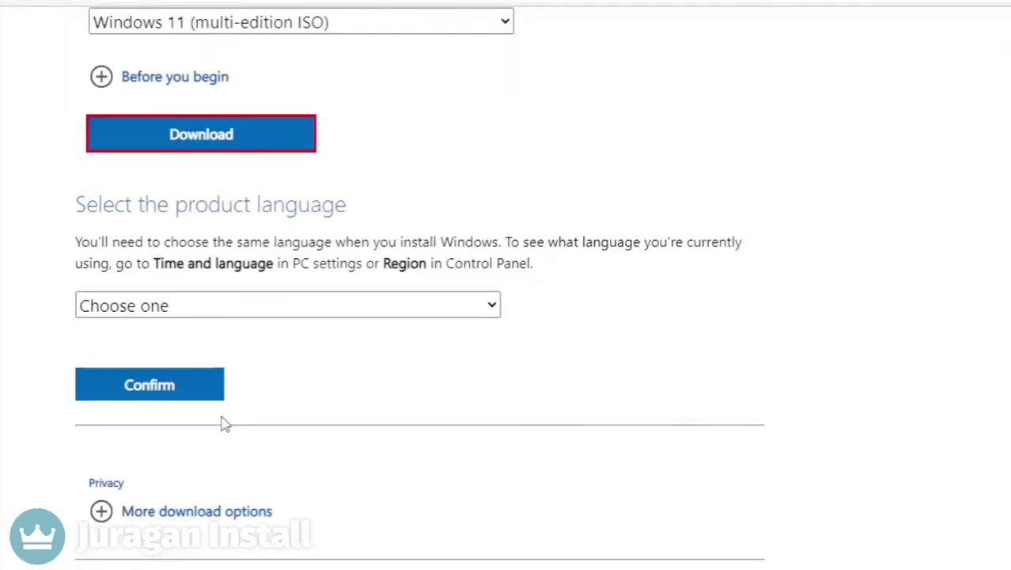
- Confirm English (United States) as the product language and start the 64-bit Windows 11 download
{"action": "left_click", "coordinate": [276, 314]}
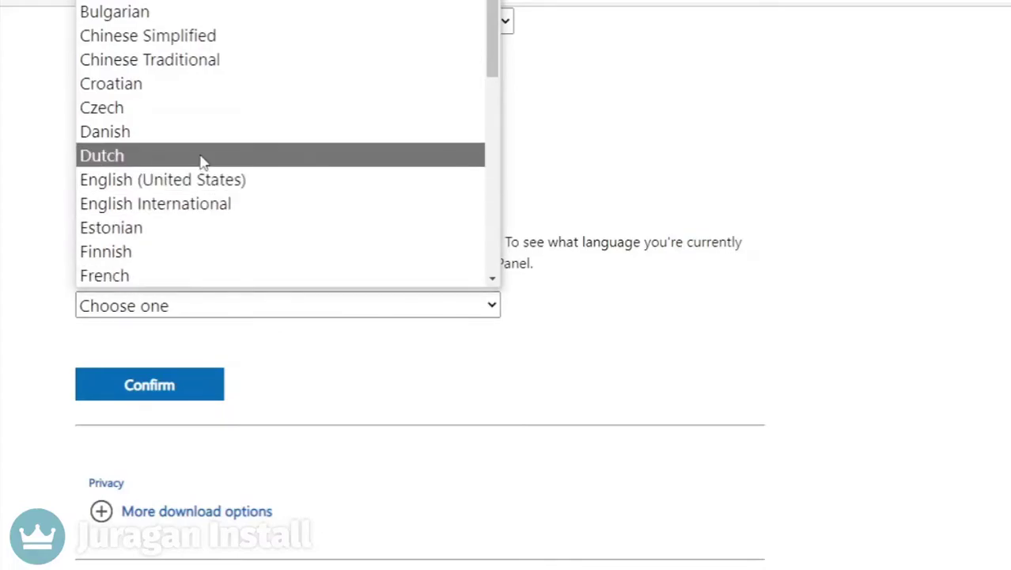
{"action": "left_click", "coordinate": [200, 182]}
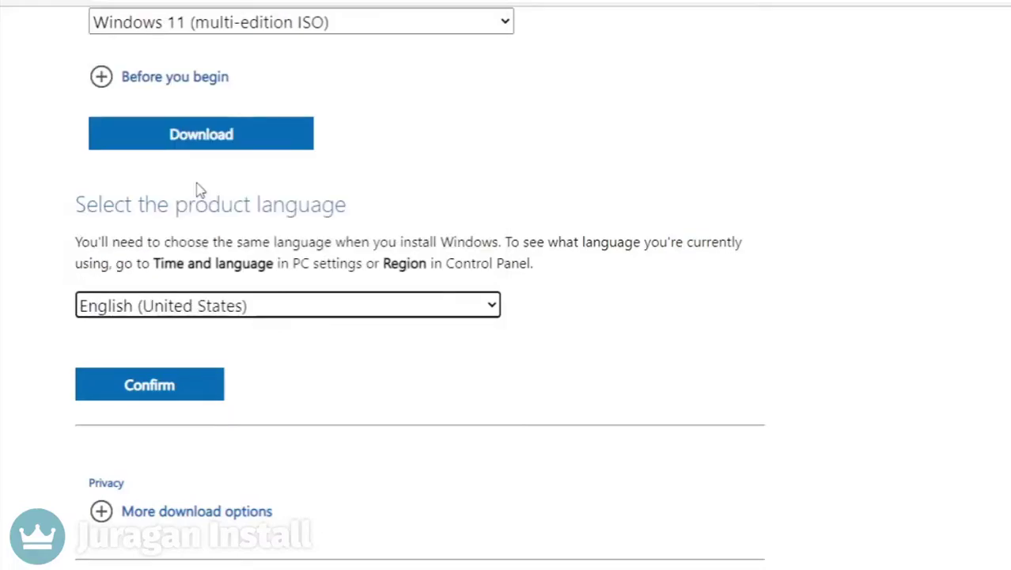
{"action": "left_click", "coordinate": [166, 396]}
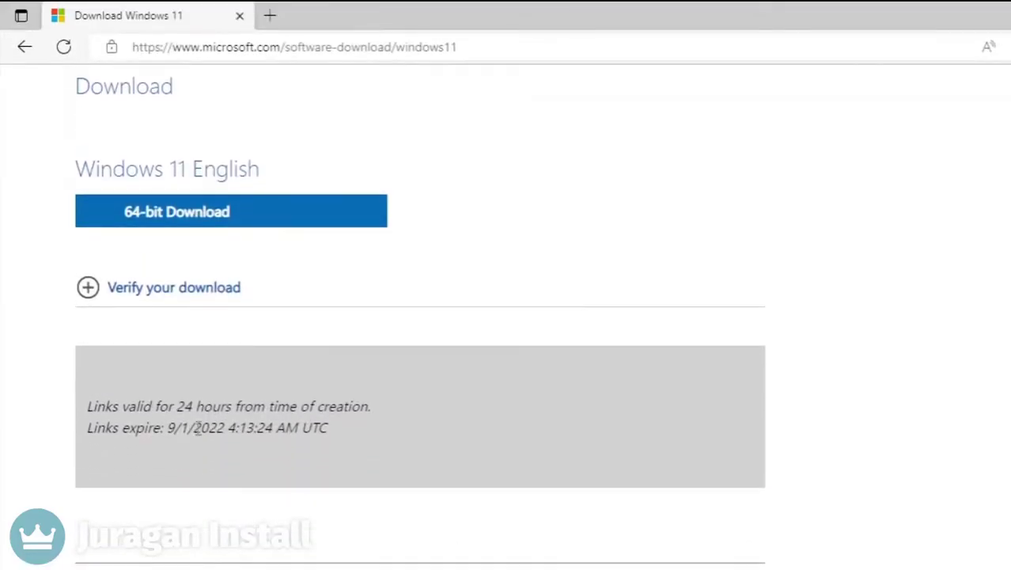
{"action": "left_click", "coordinate": [167, 219]}
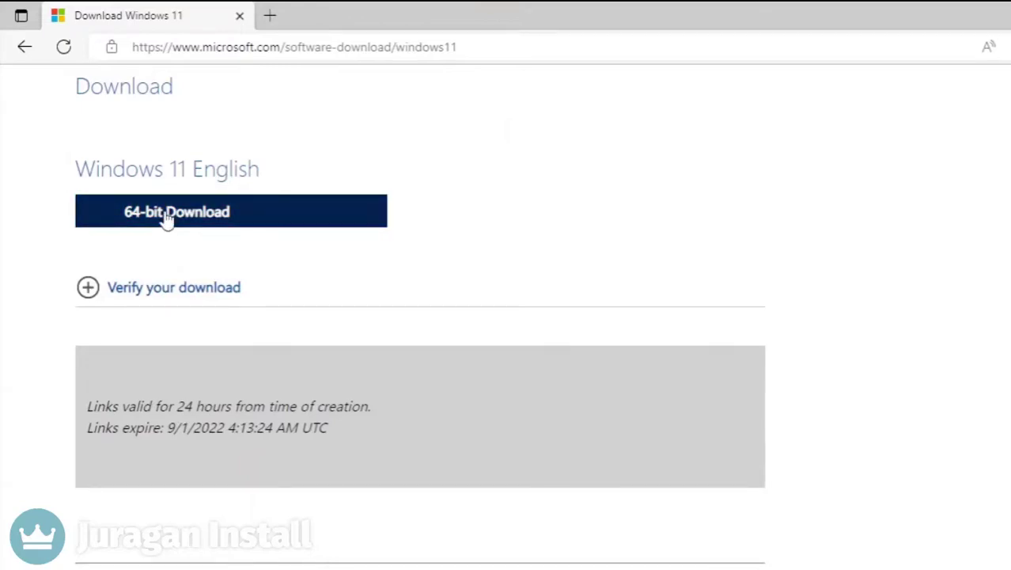
{"action": "left_click", "coordinate": [166, 219]}
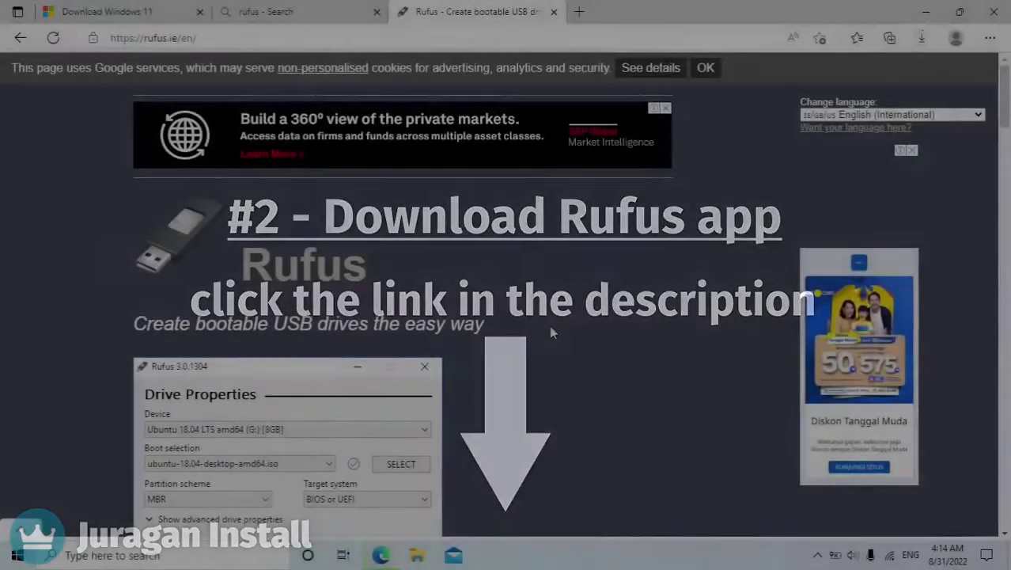
- Download Rufus 3.20 Portable from the Rufus website and dismiss the advertisement
{"action": "scroll", "coordinate": [551, 332], "scroll_direction": "down", "scroll_amount": 1}
{"action": "scroll", "coordinate": [552, 332], "scroll_direction": "down", "scroll_amount": 3}
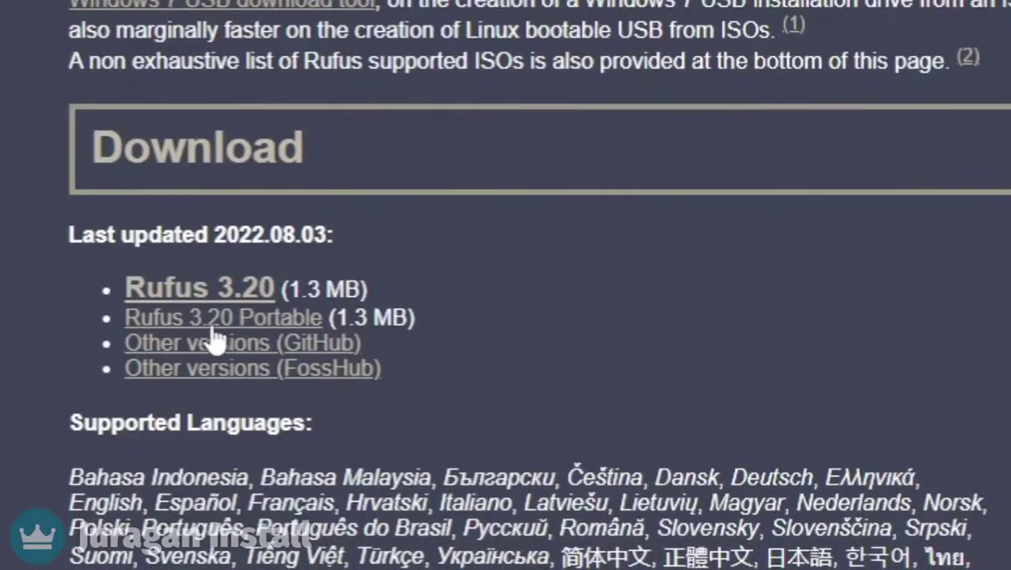
{"action": "left_click", "coordinate": [290, 323]}
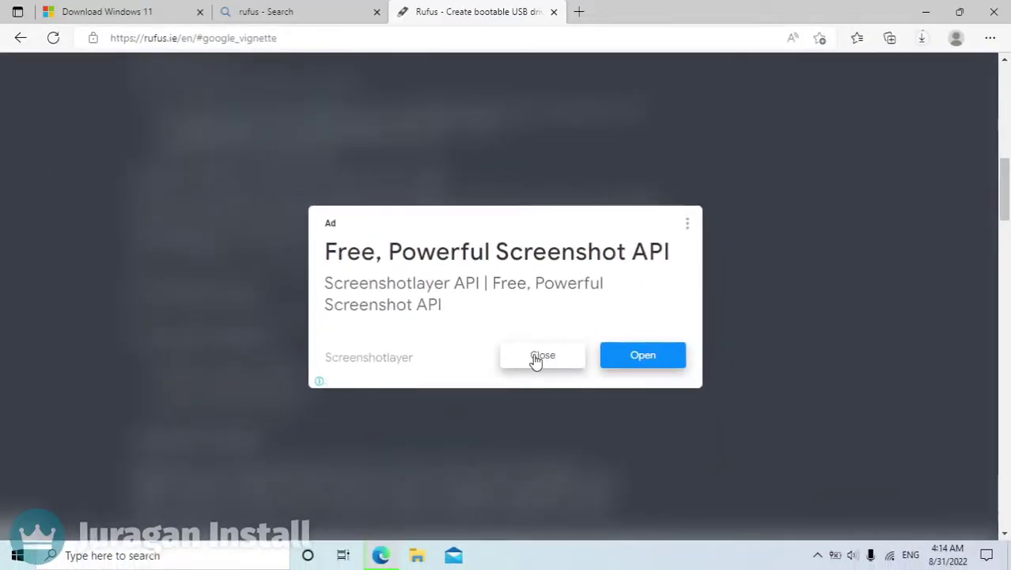
{"action": "left_click", "coordinate": [536, 360]}
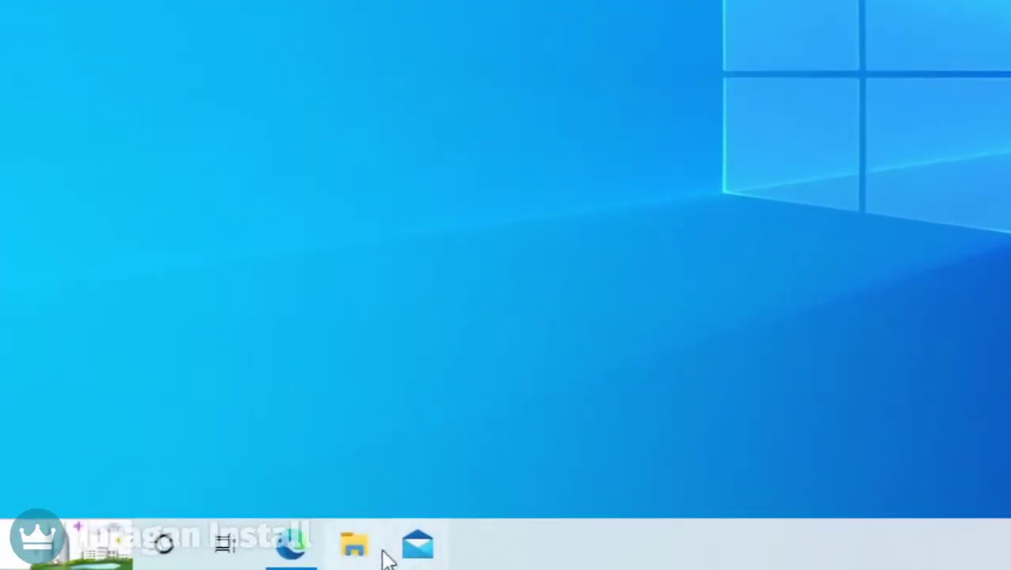
- Launch rufus-3.20p from the Downloads folder in File Explorer and decline the online update checks
{"action": "left_click", "coordinate": [372, 549]}
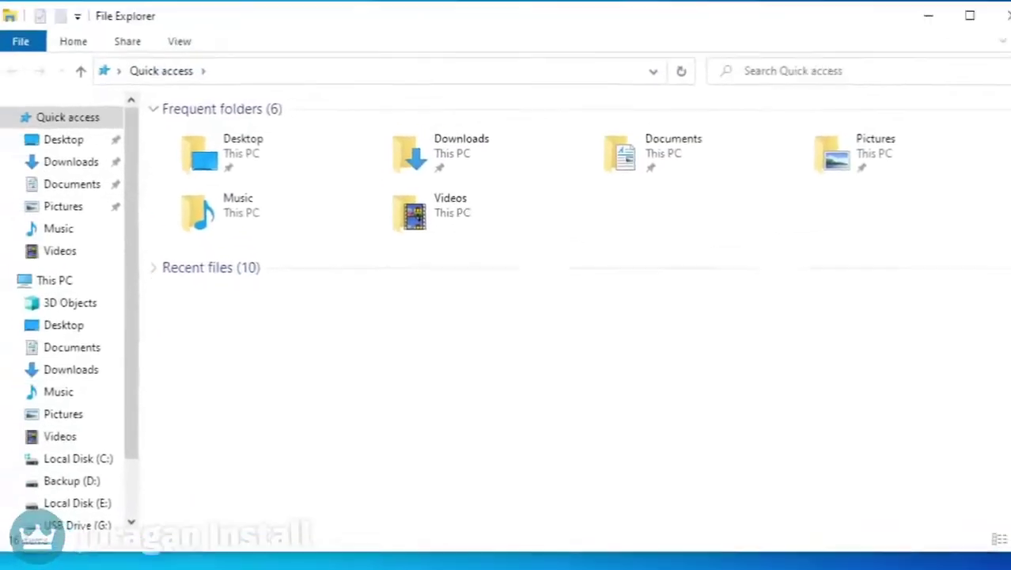
{"action": "left_click", "coordinate": [84, 169]}
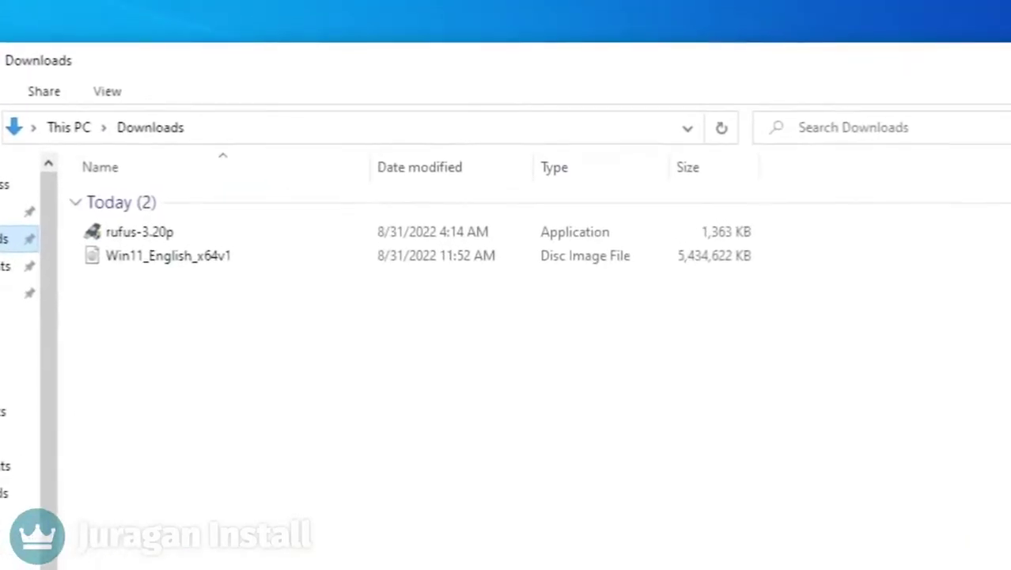
{"action": "left_click", "coordinate": [173, 238]}
{"action": "double_click", "coordinate": [172, 237]}
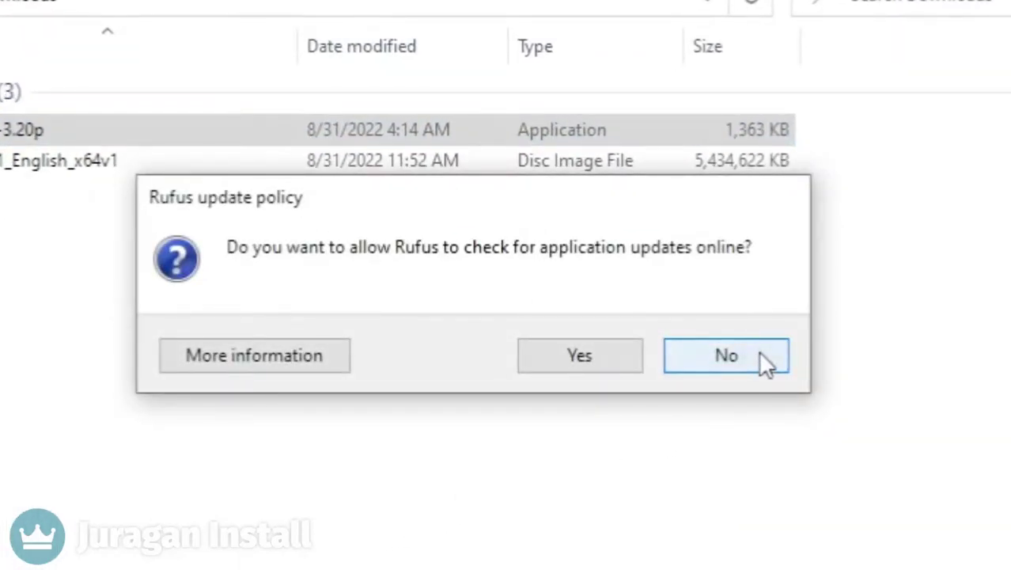
{"action": "left_click", "coordinate": [759, 355]}
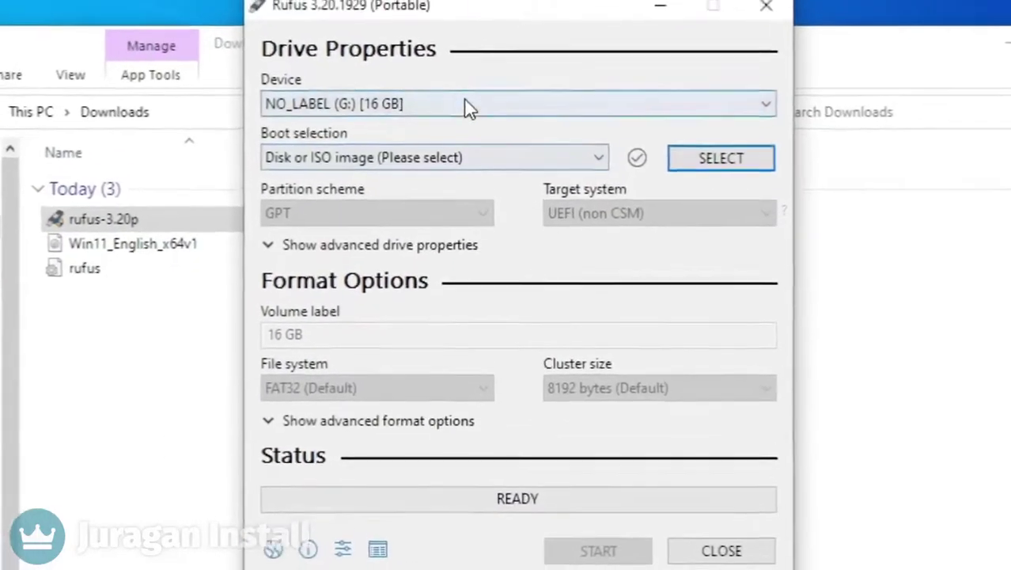
- Choose the 16 GB NO_LABEL (G:) drive as the device and load the Win11_English_x64v1 image from Downloads
{"action": "left_click", "coordinate": [444, 82]}
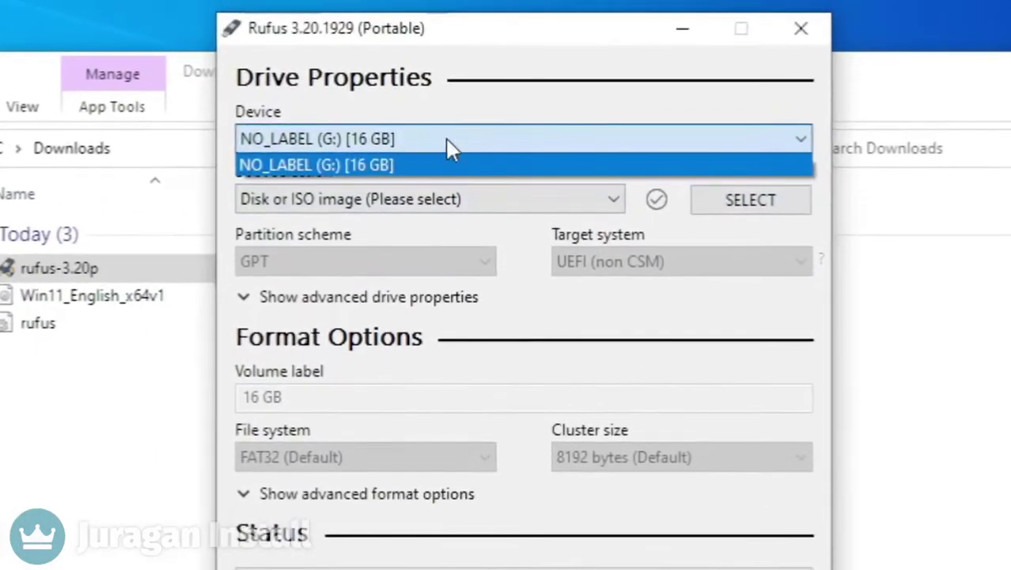
{"action": "left_click", "coordinate": [364, 167]}
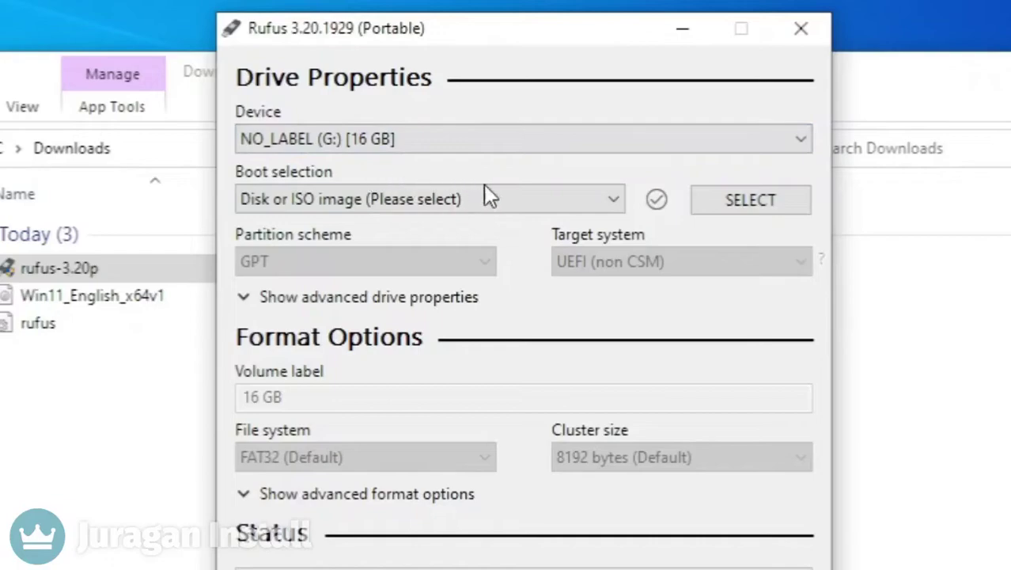
{"action": "left_click", "coordinate": [745, 202]}
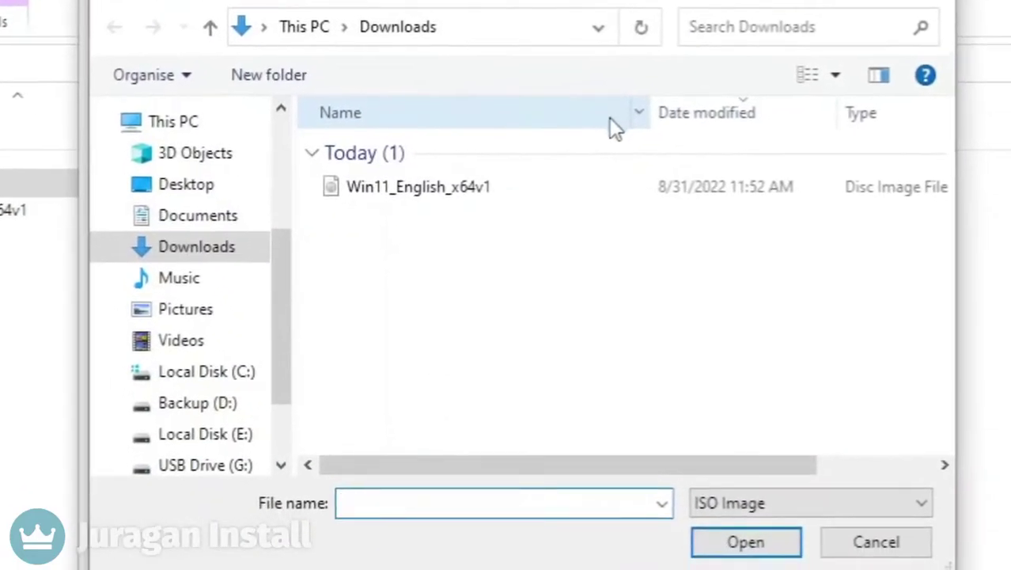
{"action": "left_click", "coordinate": [410, 195]}
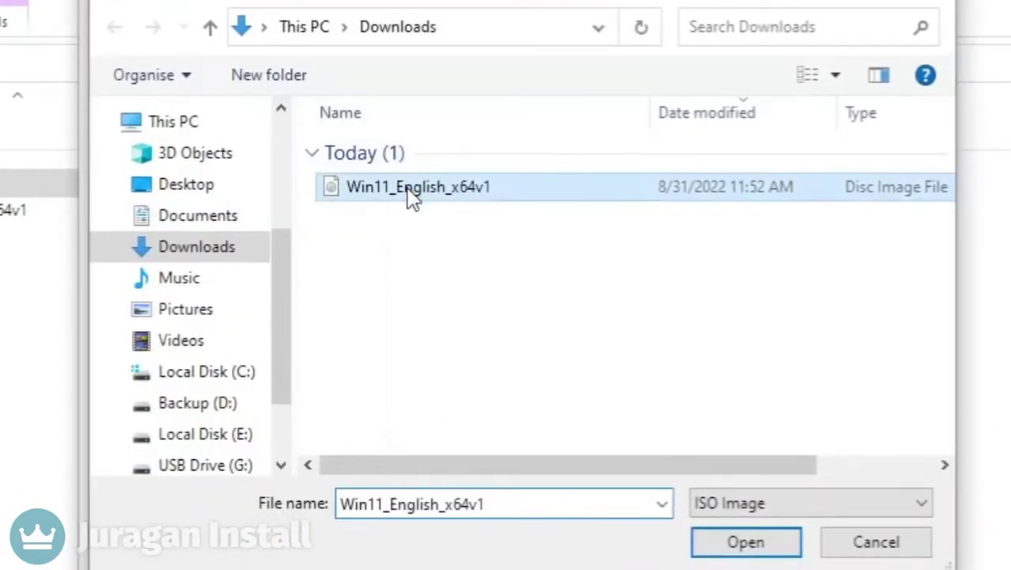
{"action": "left_click", "coordinate": [736, 553]}
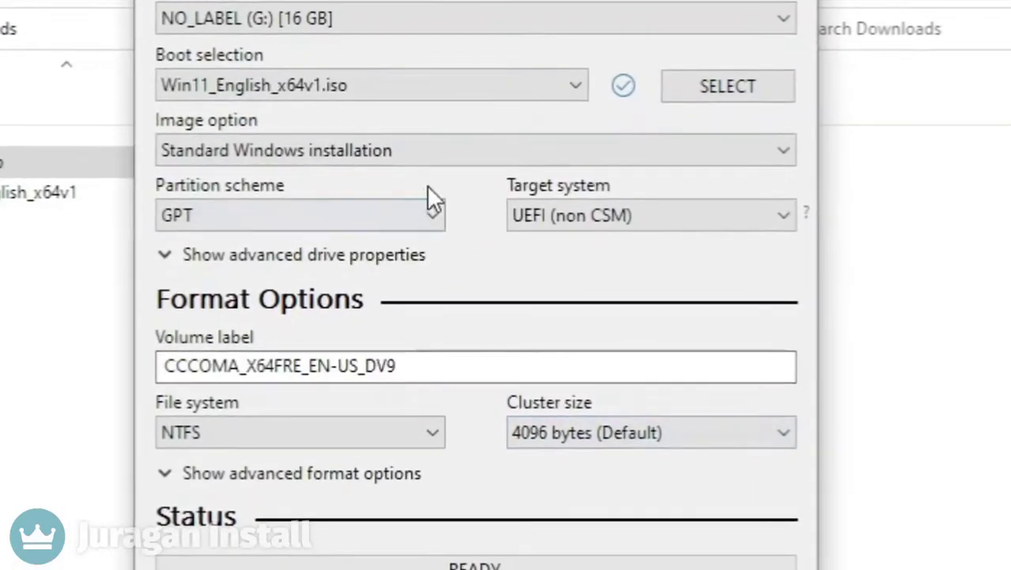
- Use Standard Windows installation as the image option and keep GPT as the partition scheme
{"action": "left_click", "coordinate": [413, 181]}
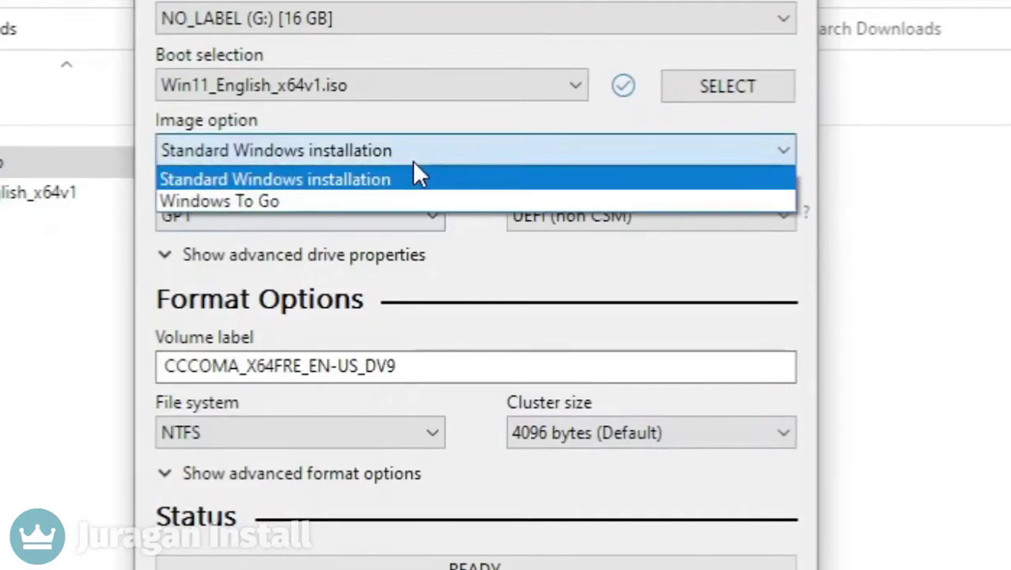
{"action": "left_click", "coordinate": [372, 177]}
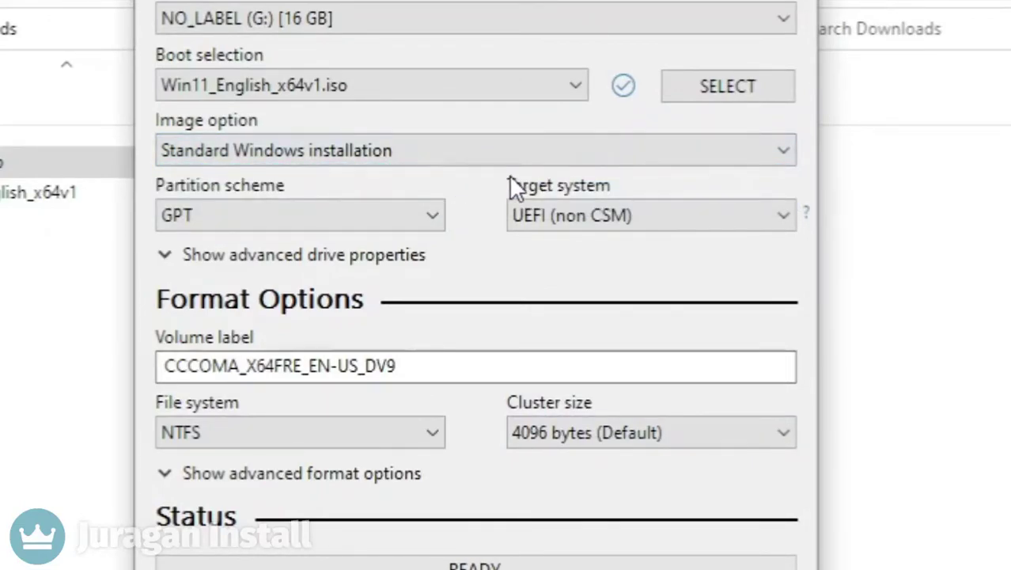
{"action": "left_click", "coordinate": [433, 218]}
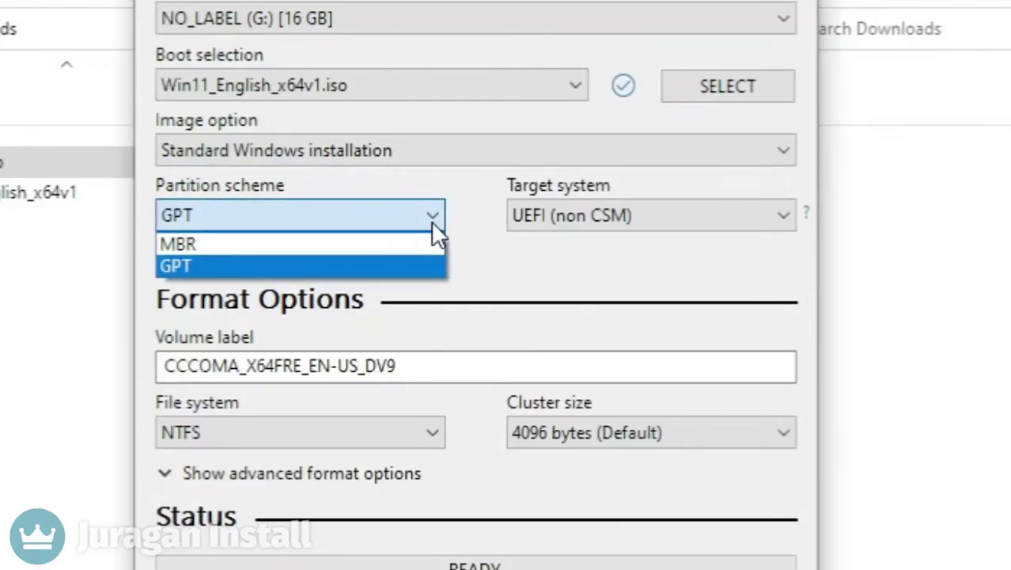
{"action": "left_click", "coordinate": [431, 221]}
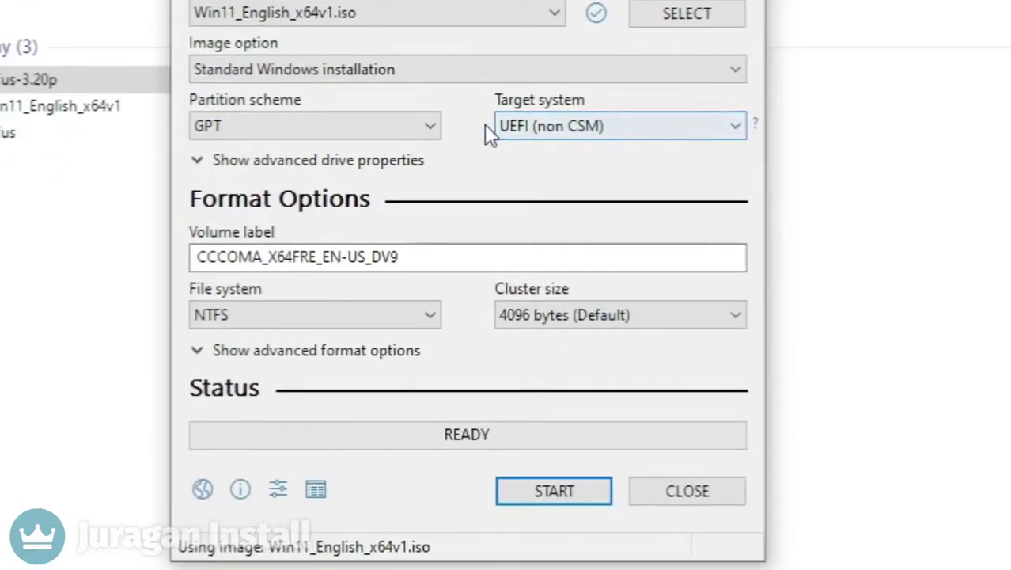
- Start writing the USB drive with the 4GB+ RAM, Secure Boot and TPM 2.0 requirement removed, accepting the erasure of its data
{"action": "left_click", "coordinate": [537, 495]}
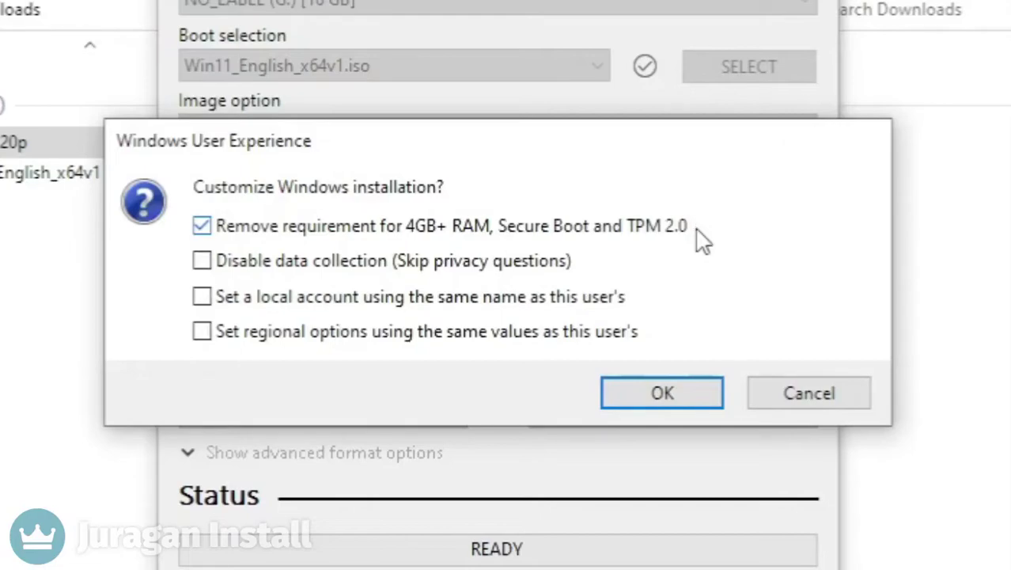
{"action": "left_click", "coordinate": [653, 390]}
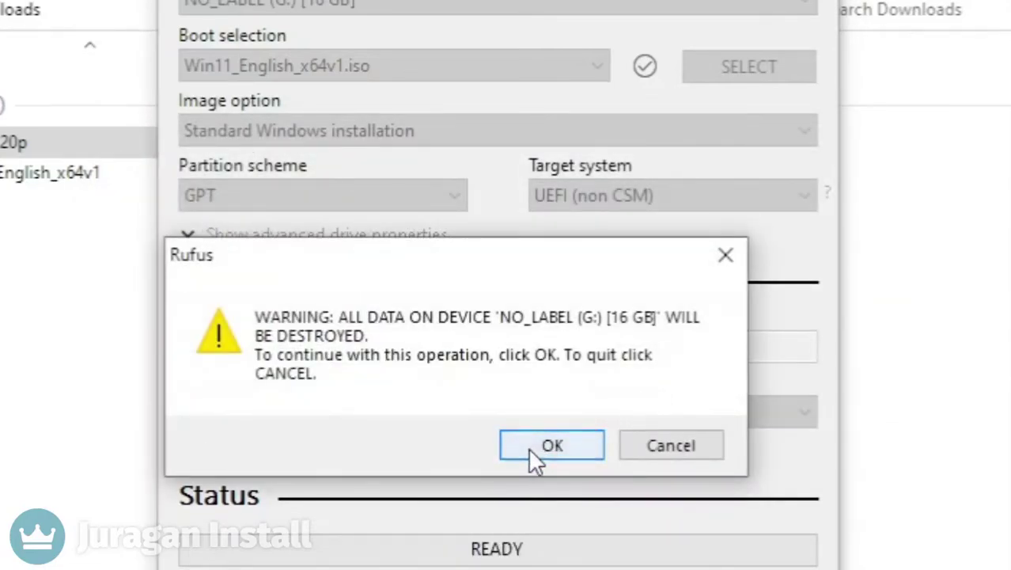
{"action": "left_click", "coordinate": [528, 447]}
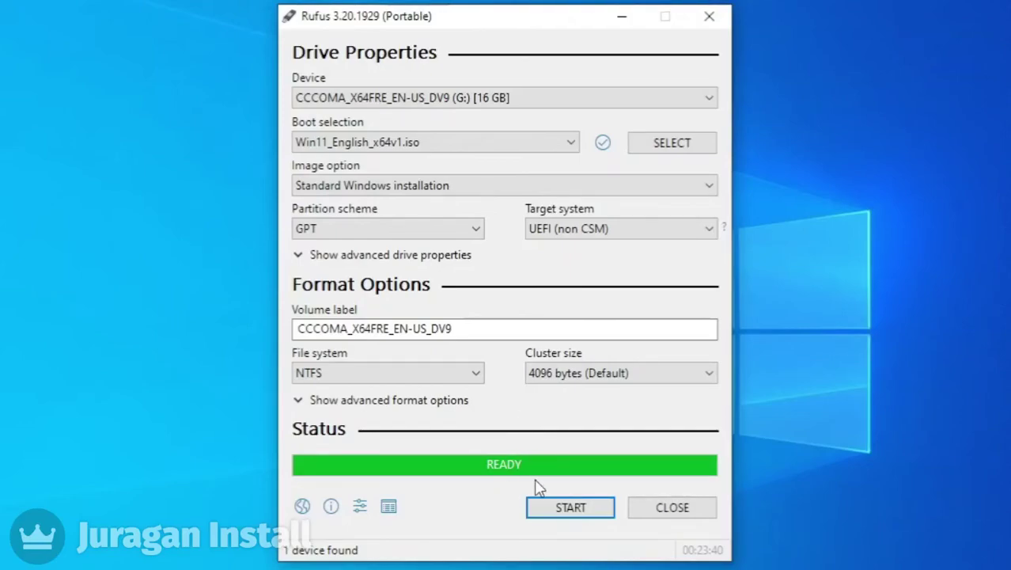
- Close Rufus and open the CCCOMA_X64FRE_EN-US_DV9 (G:) drive in File Explorer to inspect its files
{"action": "left_click", "coordinate": [672, 507]}
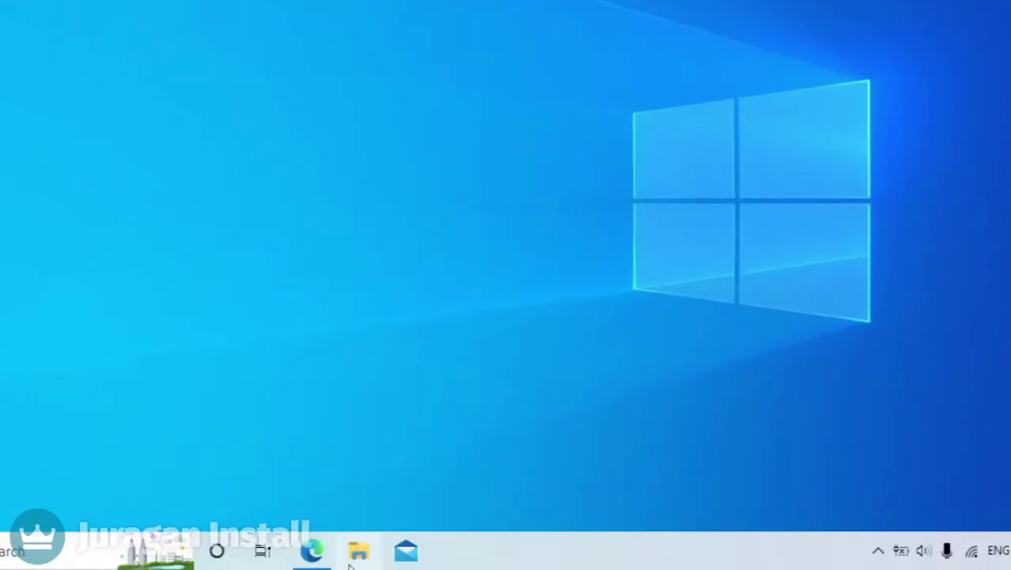
{"action": "left_click", "coordinate": [356, 551]}
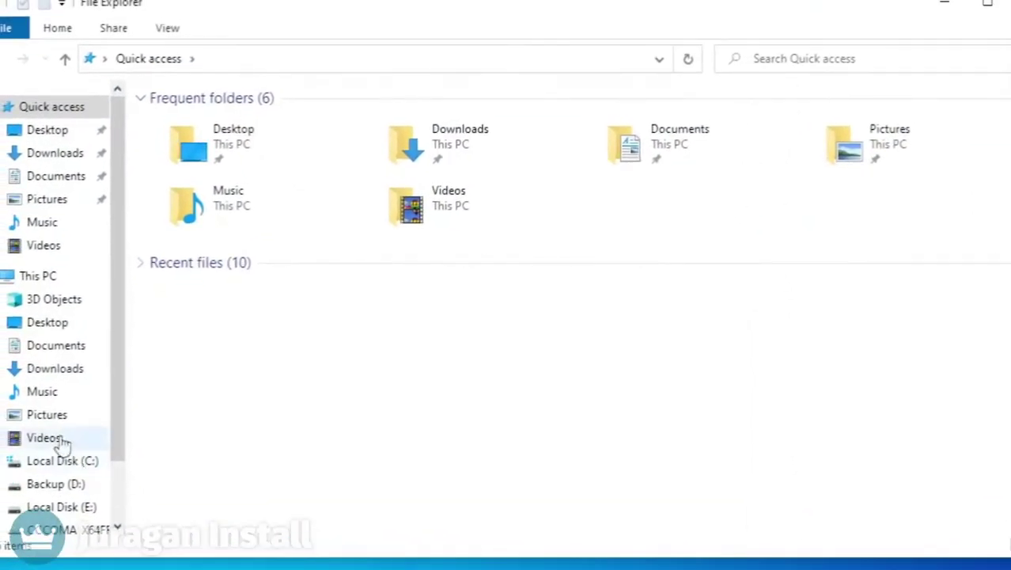
{"action": "scroll", "coordinate": [61, 435], "scroll_direction": "down", "scroll_amount": 1}
{"action": "left_click", "coordinate": [64, 447]}
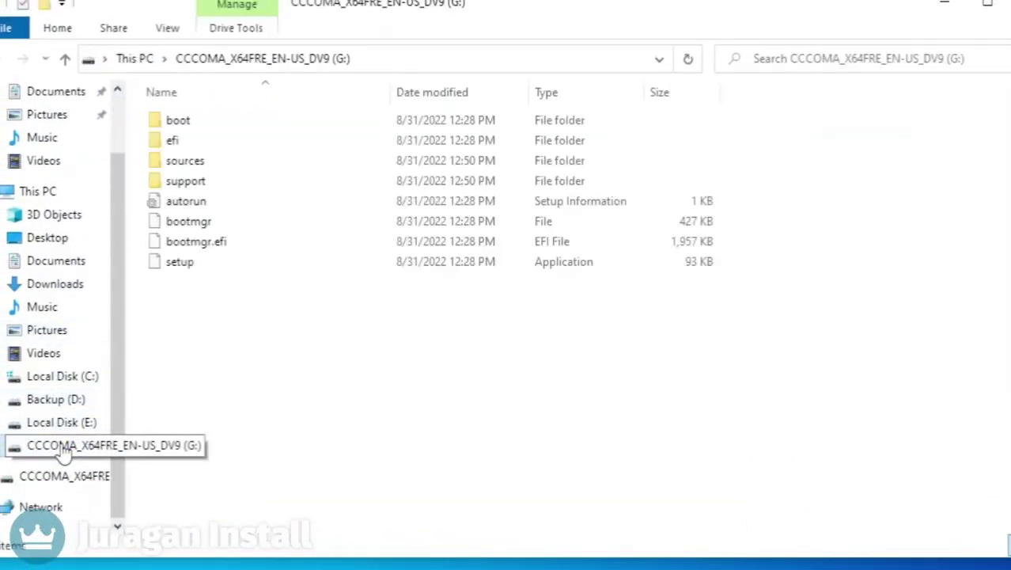